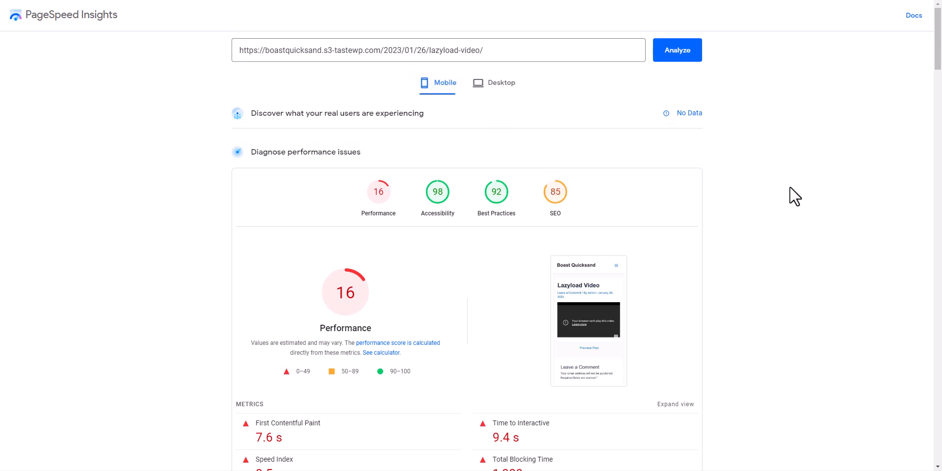
# - Examine the mobile report's diagnostics for third-party code impact, request counts and transfer sizes
pyautogui.scroll(-7, 791, 199)
pyautogui.scroll(-5, 760, 236)
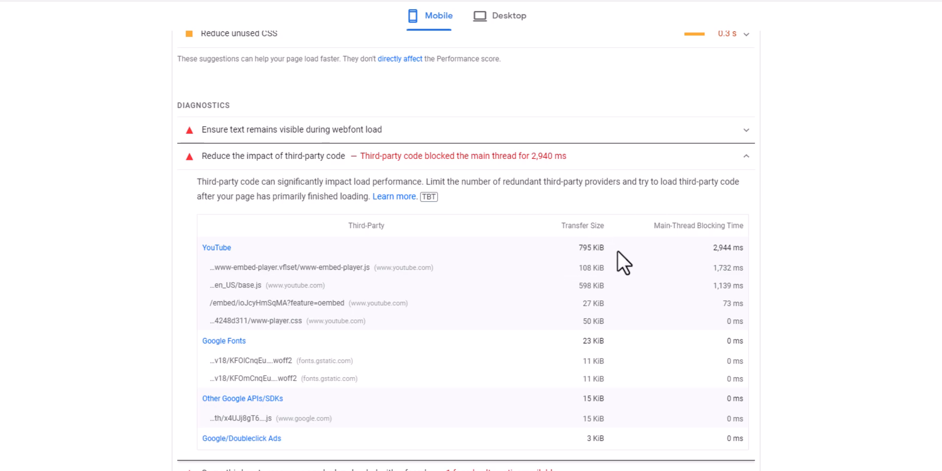
pyautogui.scroll(-5, 851, 265)
pyautogui.scroll(-2, 628, 329)
pyautogui.scroll(-3, 628, 328)
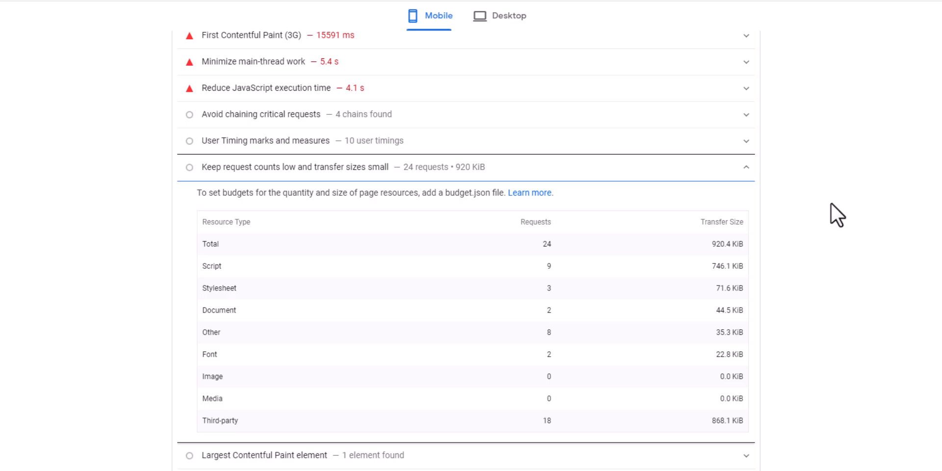
pyautogui.scroll(6, 831, 202)
pyautogui.scroll(1, 834, 220)
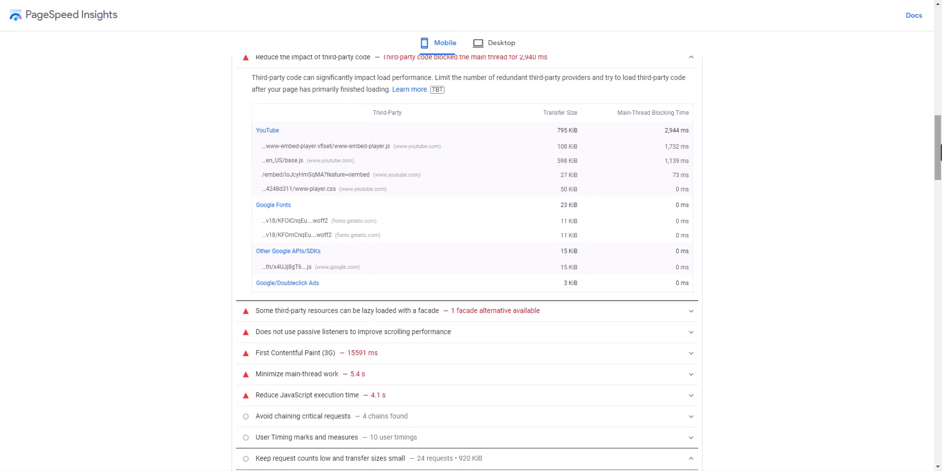
pyautogui.moveTo(940, 158); pyautogui.dragTo(940, 37)
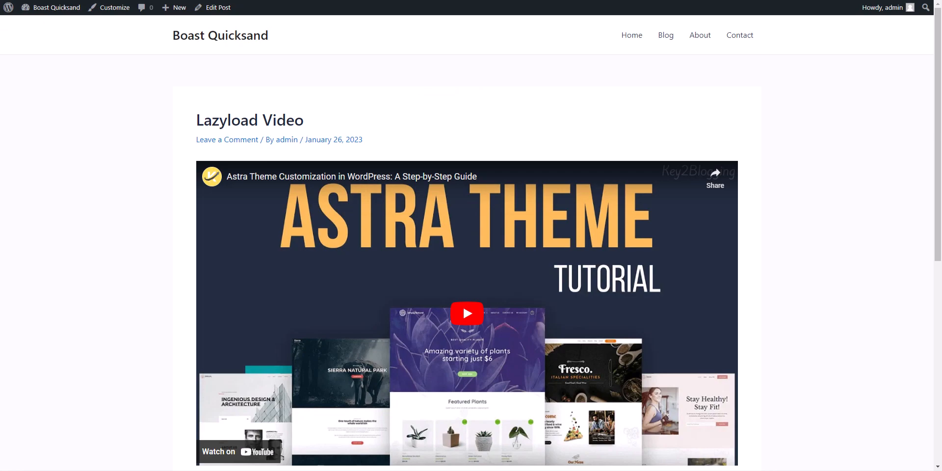
# - Switch to the WordPress site's dashboard and open the page for adding new plugins
pyautogui.moveTo(54, 9)
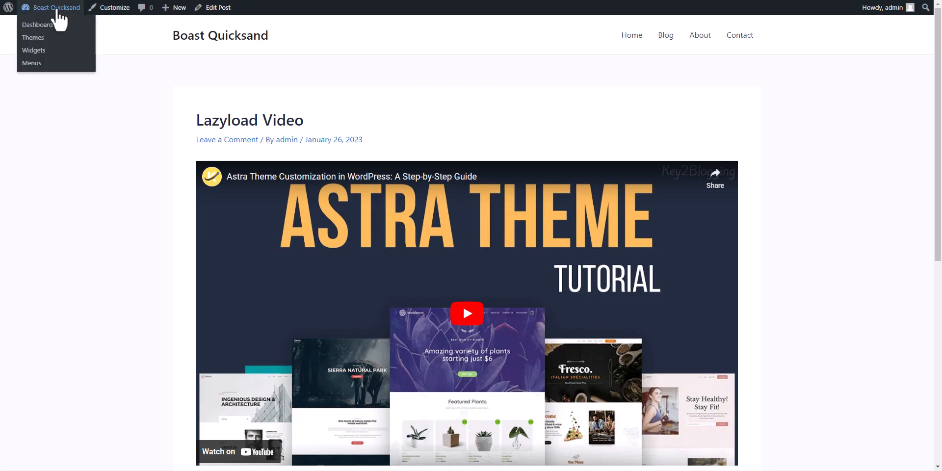
pyautogui.click(44, 24)
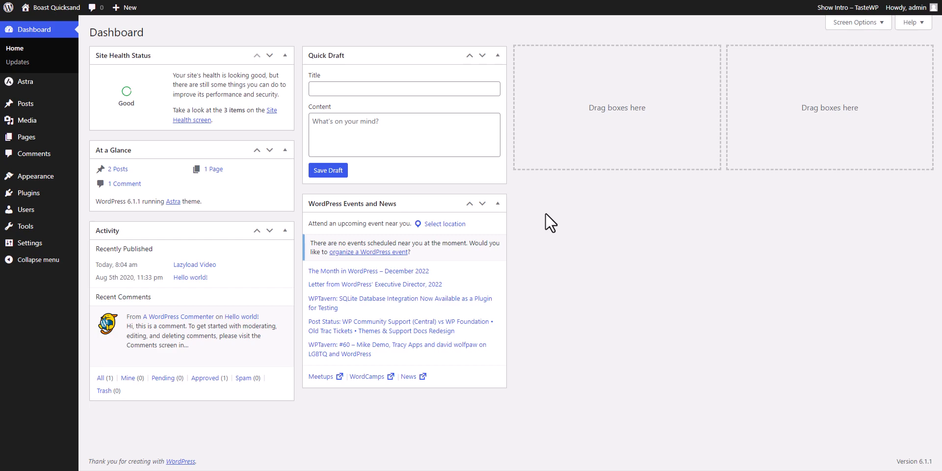
pyautogui.moveTo(26, 196)
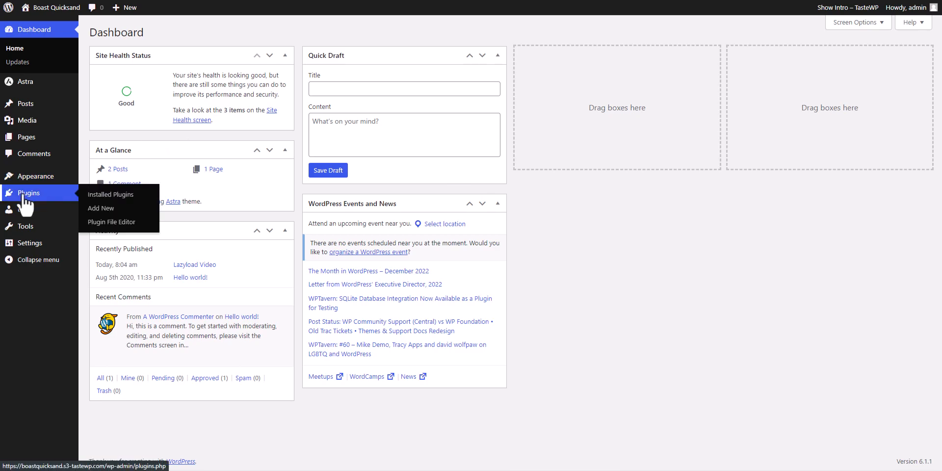
pyautogui.click(105, 215)
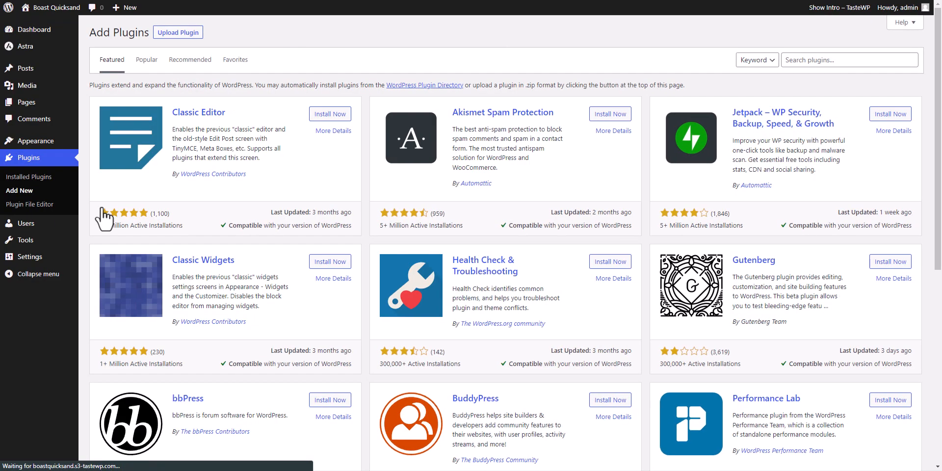
# - Search for "lazy load video", then install and activate WP Rocket's LazyLoad Plugin for images, videos and iframes
pyautogui.click(830, 64)
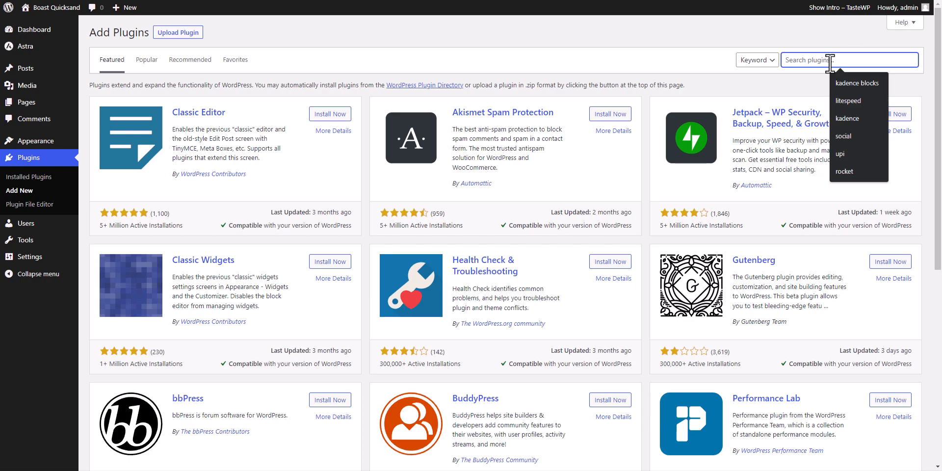
pyautogui.write('lazy load')
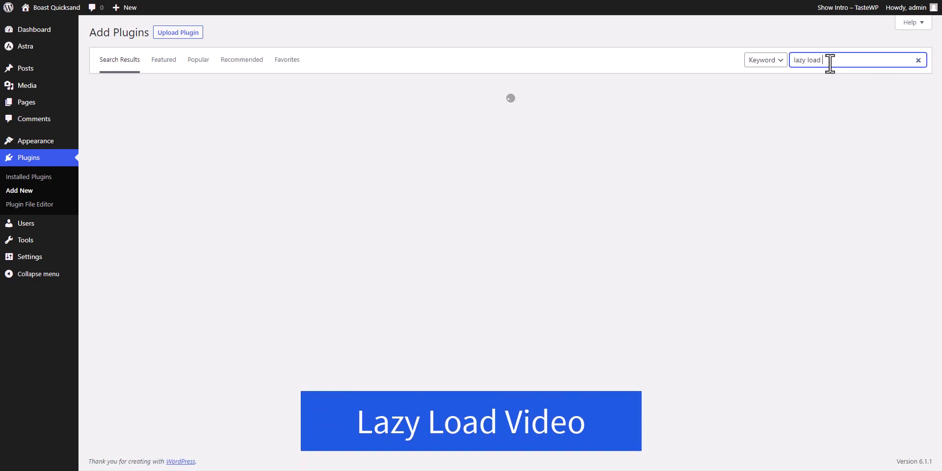
pyautogui.write(' video')
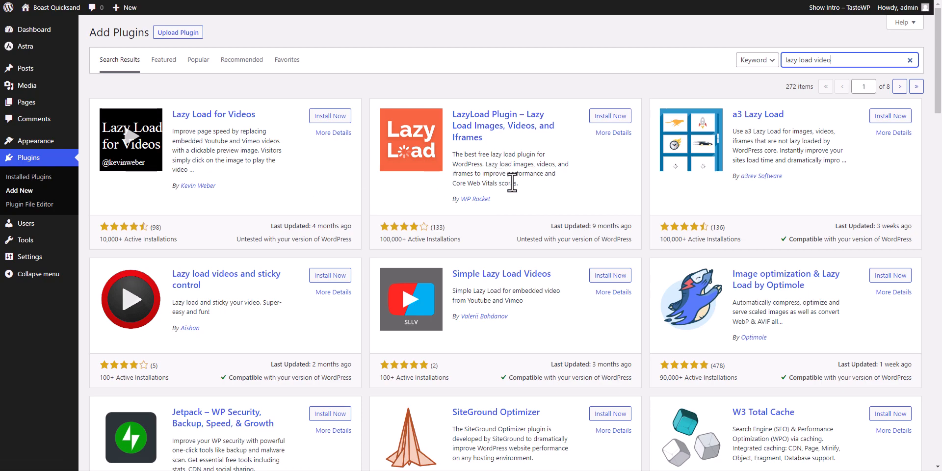
pyautogui.click(610, 118)
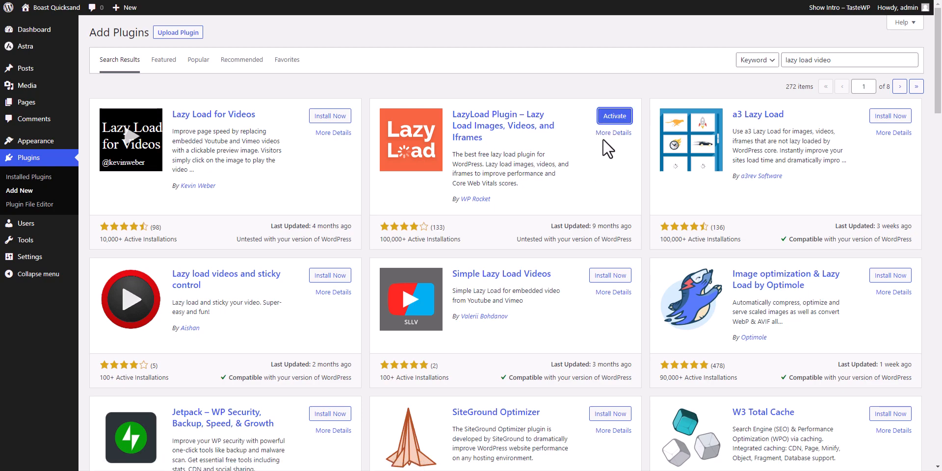
pyautogui.click(615, 120)
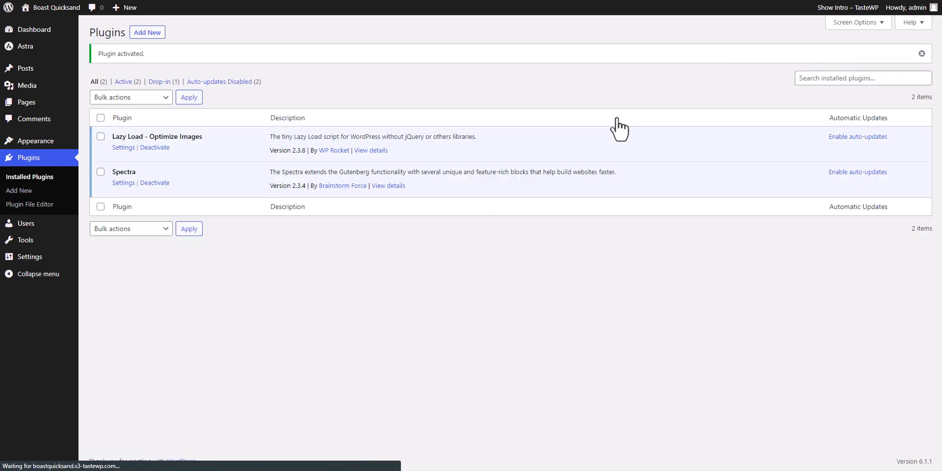
# - Enable Iframes & Videos and Replace Youtube videos by thumbnail in the LazyLoad settings and save them
pyautogui.click(123, 148)
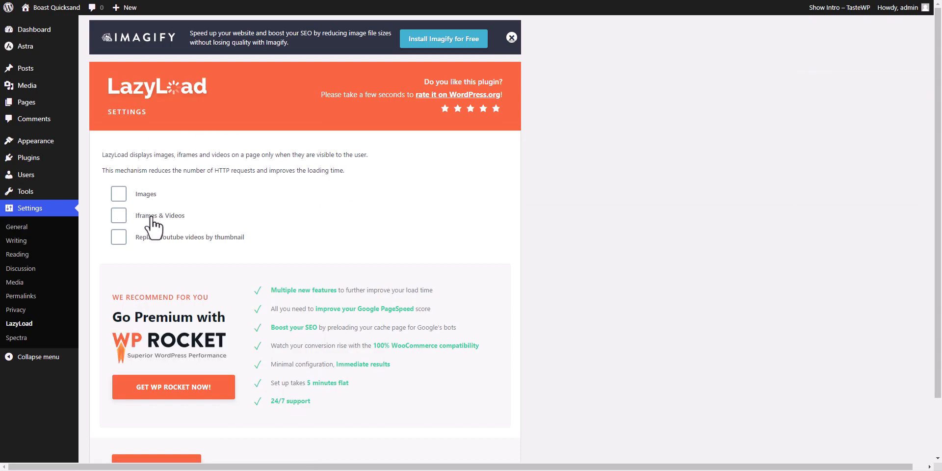
pyautogui.click(120, 215)
pyautogui.click(119, 237)
pyautogui.scroll(-2, 314, 235)
pyautogui.click(186, 402)
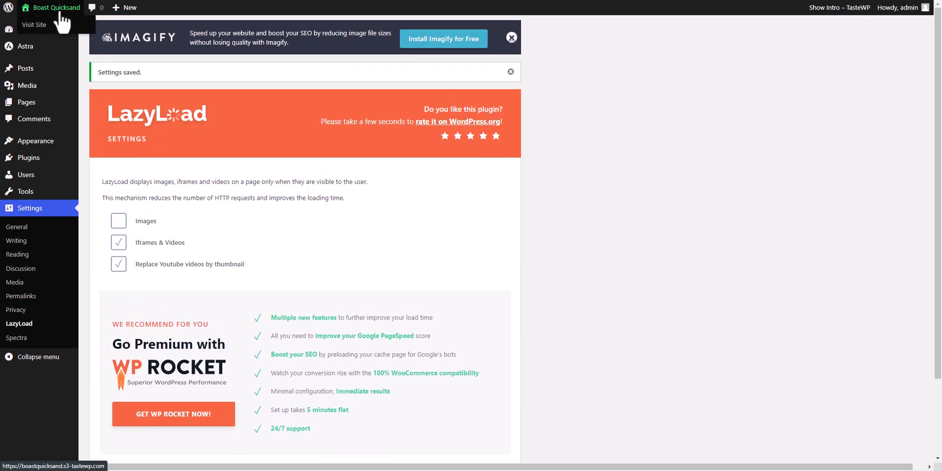
# - Visit the site, open the Lazyload Video post and play its embedded video from the thumbnail
pyautogui.click(43, 25)
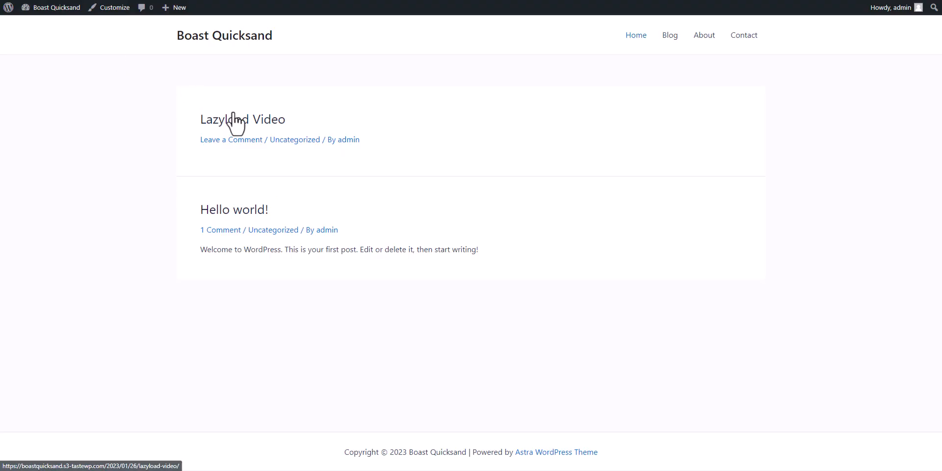
pyautogui.click(237, 120)
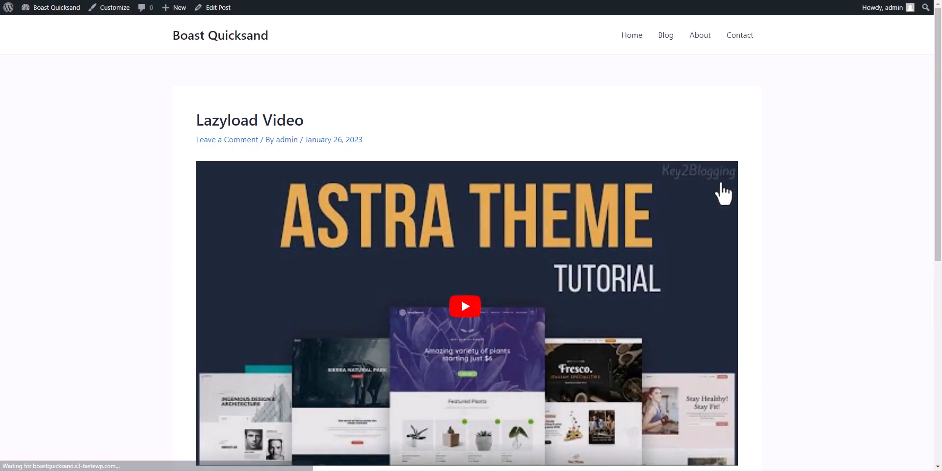
pyautogui.scroll(-2, 714, 190)
pyautogui.scroll(2, 826, 202)
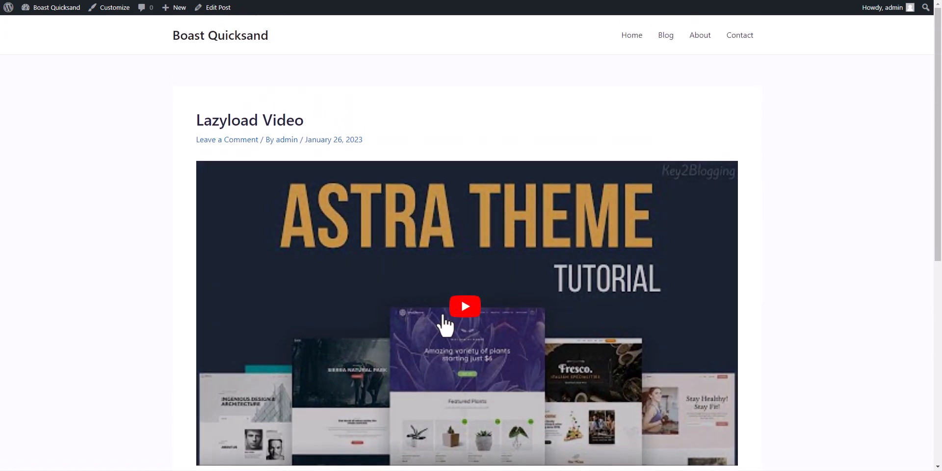
pyautogui.click(467, 312)
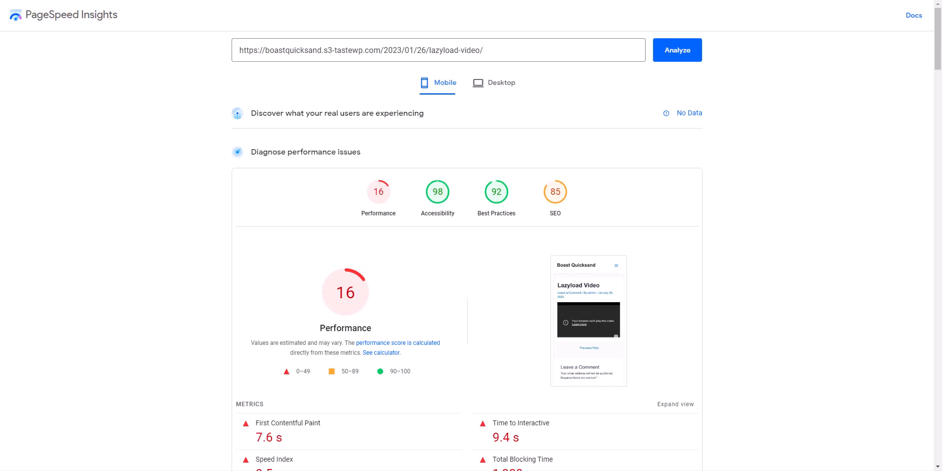
pyautogui.rightClick(86, 14)
pyautogui.click(116, 21)
pyautogui.hotkey('ctrl', 'Tab')
pyautogui.click(319, 53)
pyautogui.write('https://boastquicksand.s3-tastewp.com/2023/01/26/lazyload-video/')
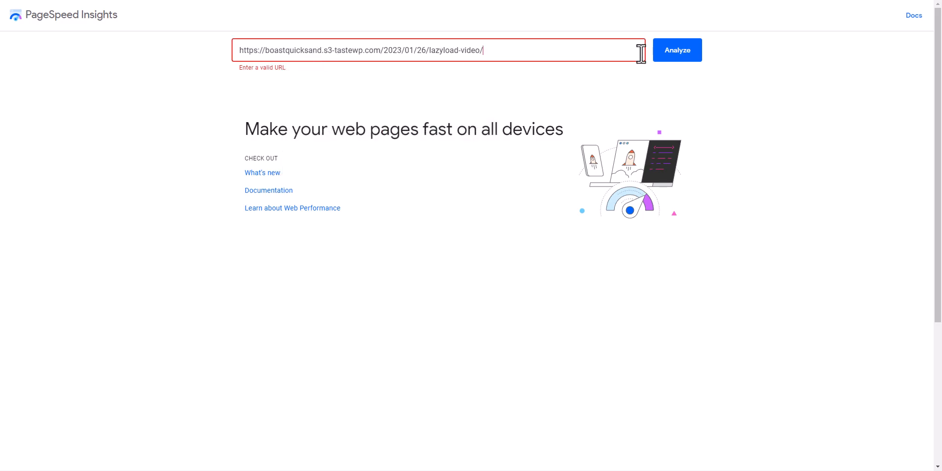
pyautogui.click(676, 56)
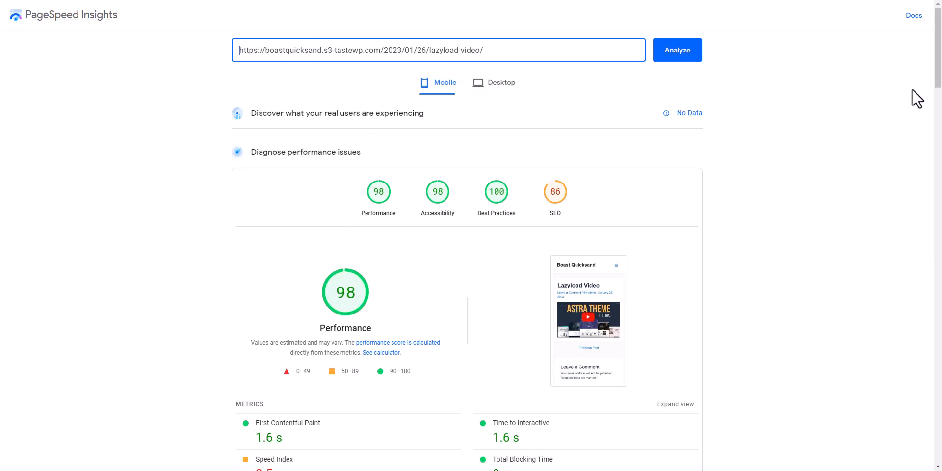
# - Examine the new report's diagnostics, expanding the audit on keeping request counts low and transfer sizes small
pyautogui.moveTo(937, 73); pyautogui.dragTo(938, 194)
pyautogui.click(521, 231)
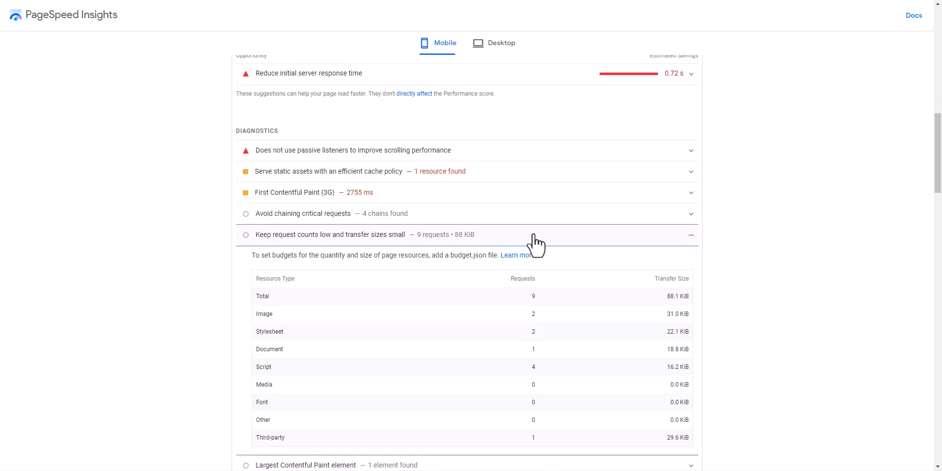
pyautogui.scroll(-1, 811, 243)
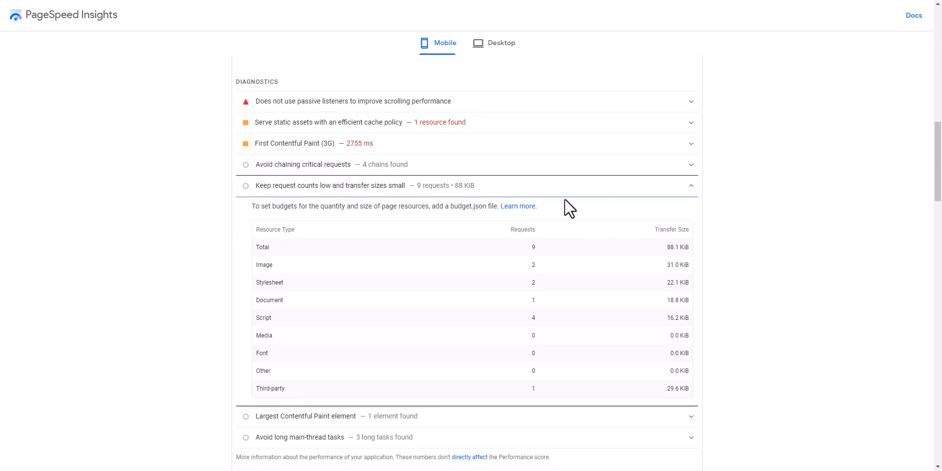
pyautogui.scroll(6, 859, 193)
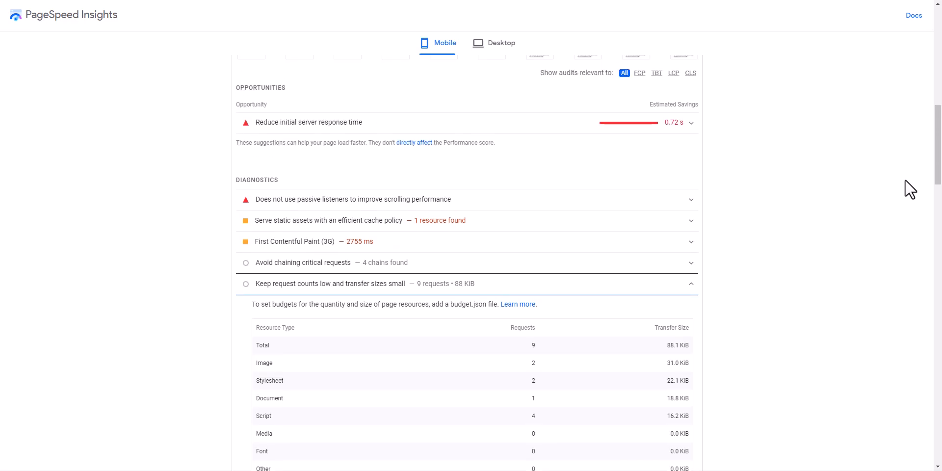
pyautogui.scroll(7, 940, 127)
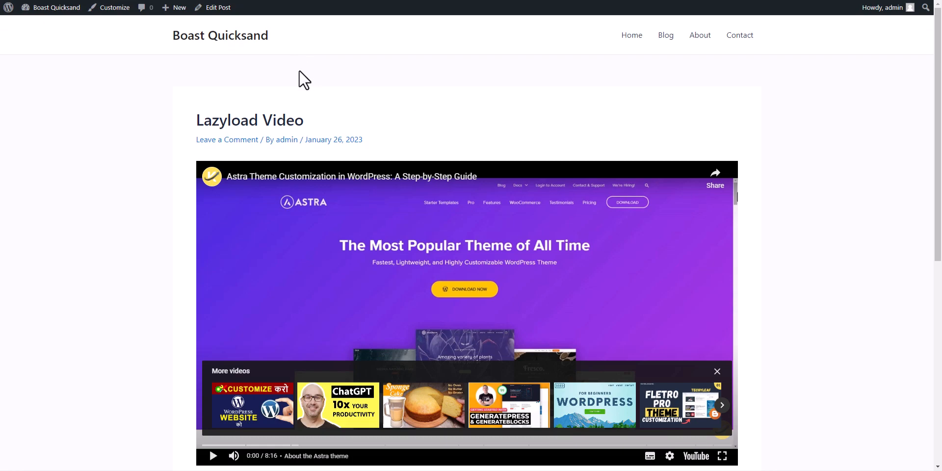
# - Return to the WordPress site's dashboard and open the Add Plugins page again
pyautogui.moveTo(13, 16)
pyautogui.moveTo(39, 8)
pyautogui.click(38, 25)
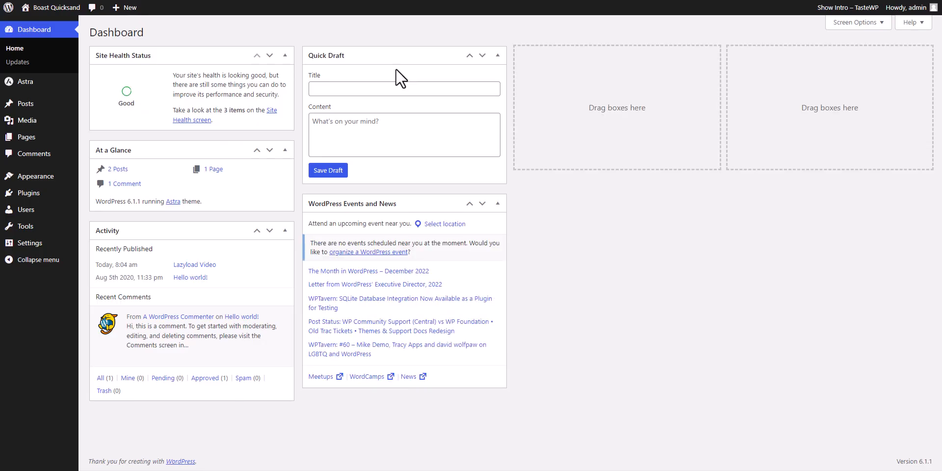
pyautogui.moveTo(58, 198)
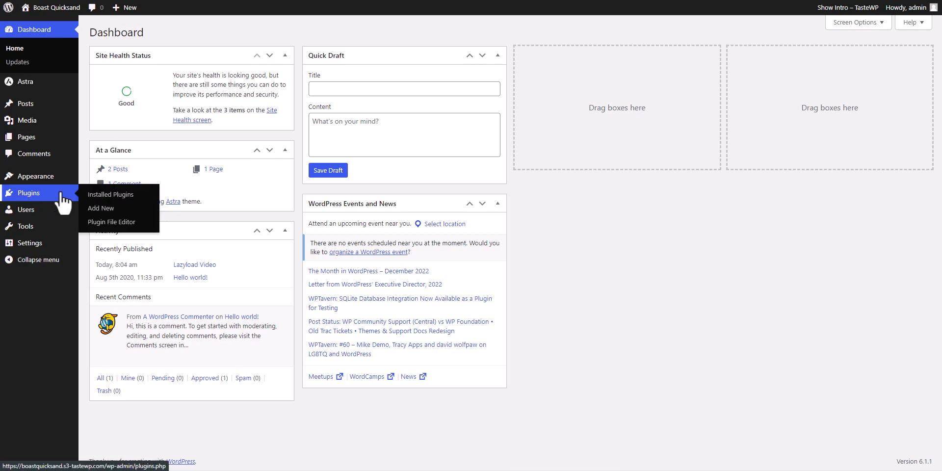
pyautogui.click(108, 208)
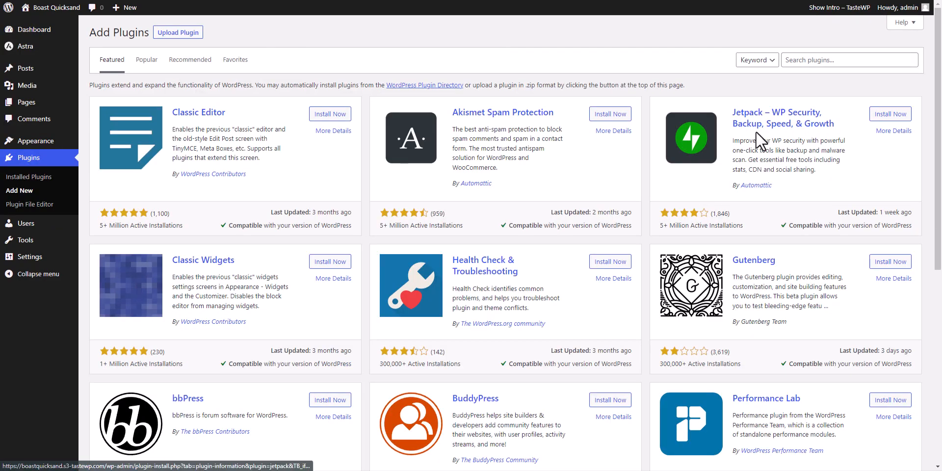
# - Search for "litespeed", then install and activate the LiteSpeed Cache plugin
pyautogui.click(841, 60)
pyautogui.write('litespeed')
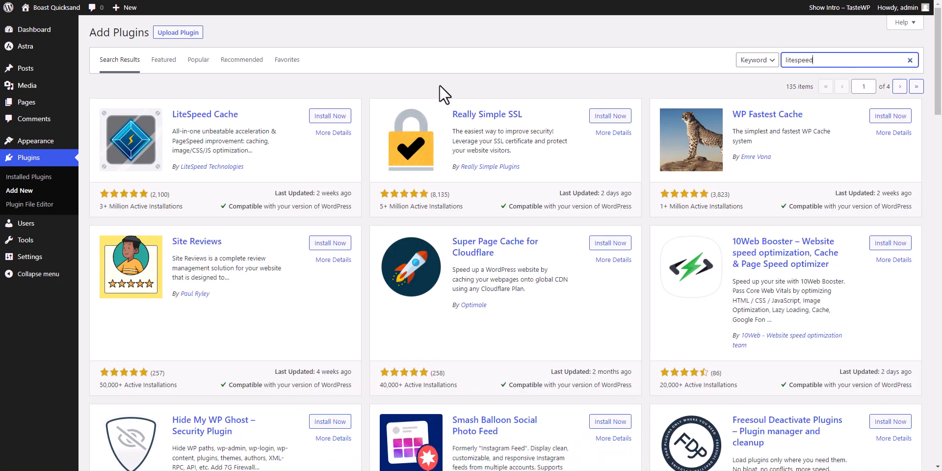
pyautogui.click(345, 117)
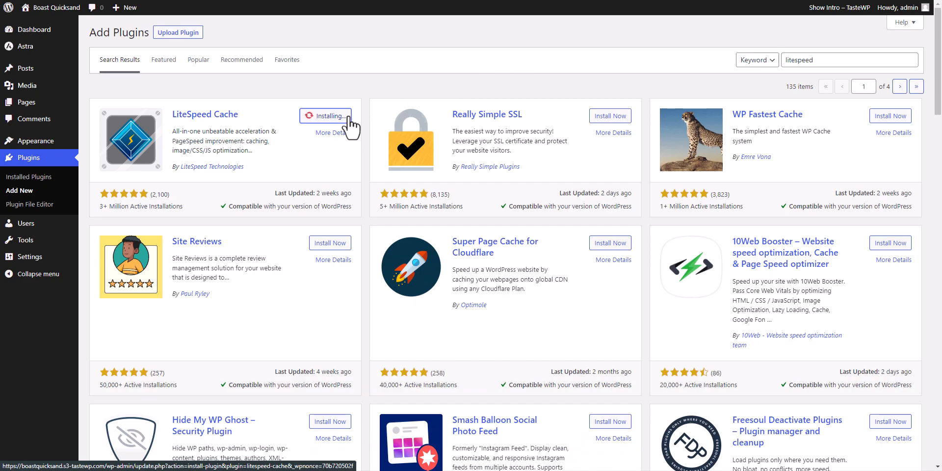
pyautogui.click(341, 120)
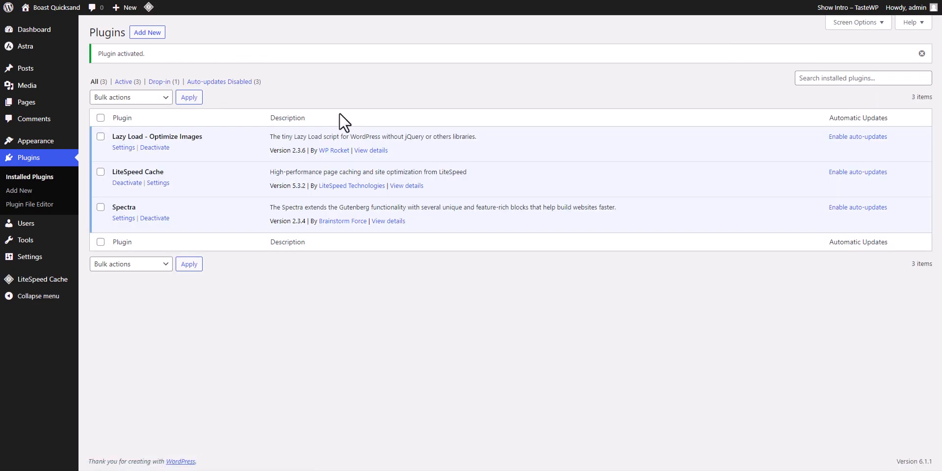
# - Turn on Lazy Load Iframes in LiteSpeed Cache's page optimization media settings
pyautogui.click(158, 182)
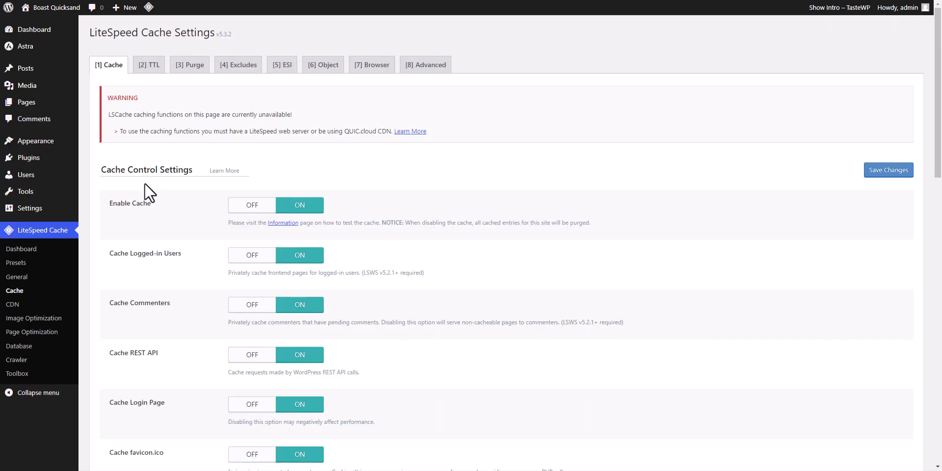
pyautogui.click(30, 334)
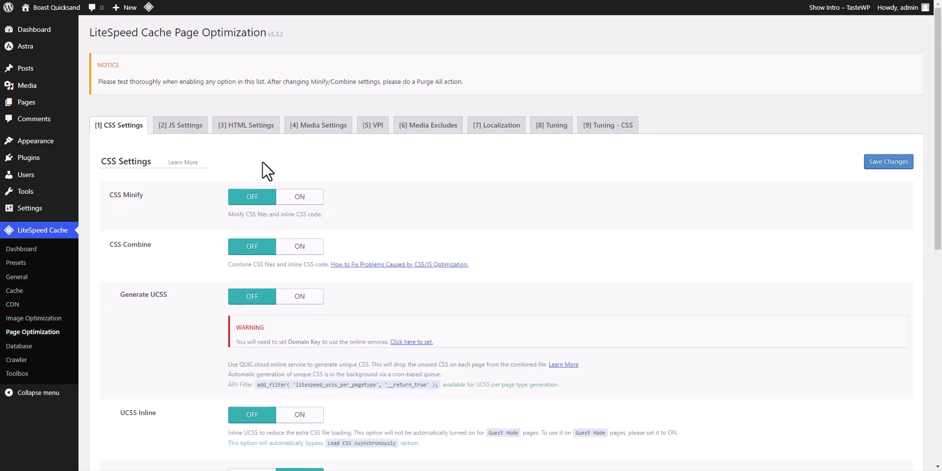
pyautogui.click(317, 127)
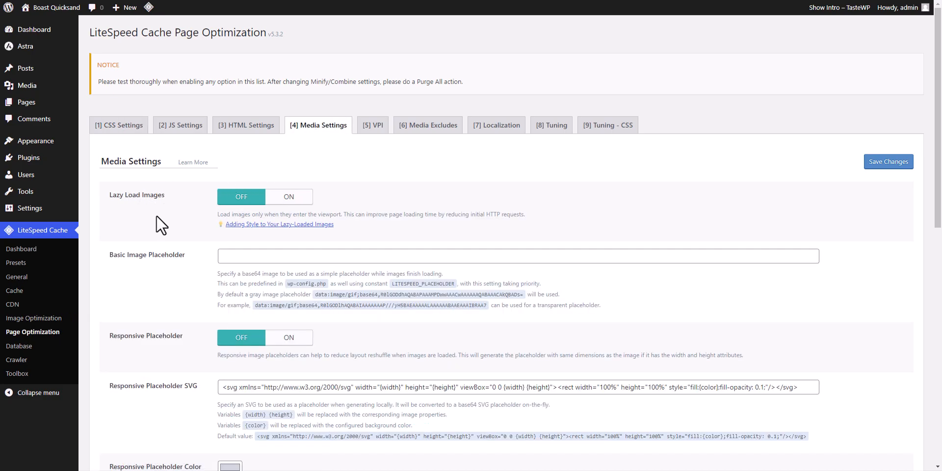
pyautogui.scroll(-10, 155, 215)
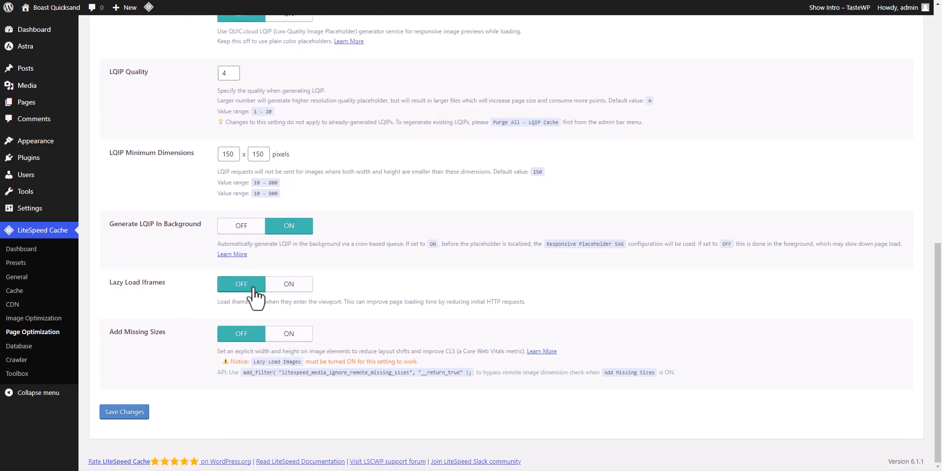
pyautogui.click(297, 291)
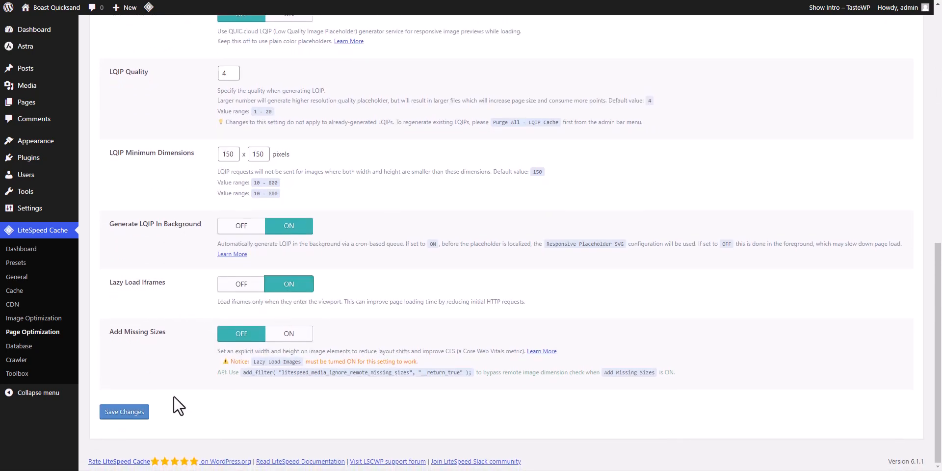
pyautogui.scroll(5, 641, 318)
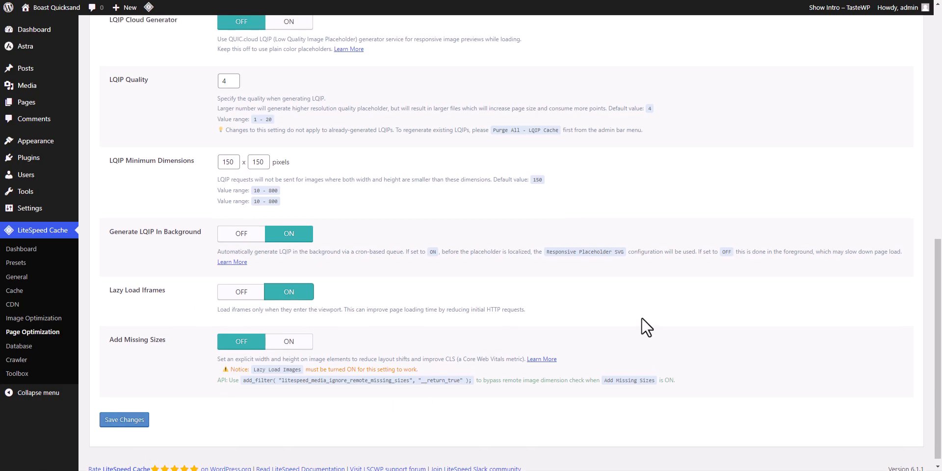
pyautogui.scroll(5, 639, 322)
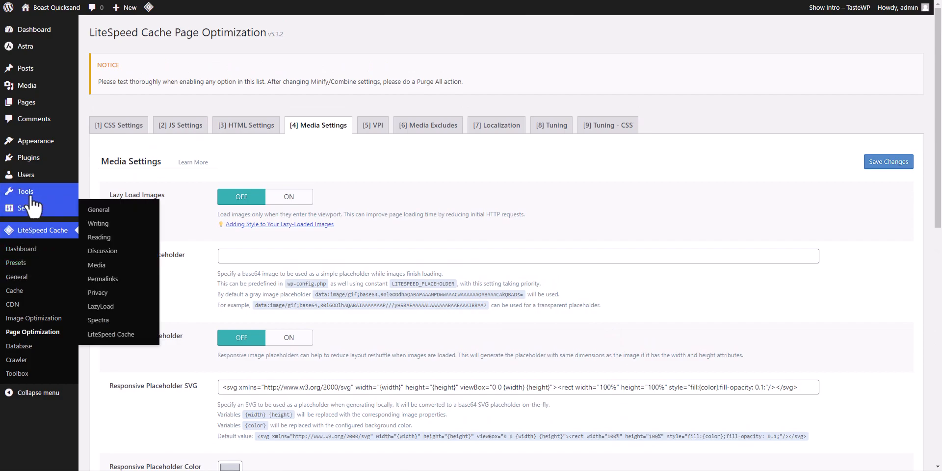
# - Open the list of installed plugins
pyautogui.moveTo(33, 179)
pyautogui.moveTo(40, 159)
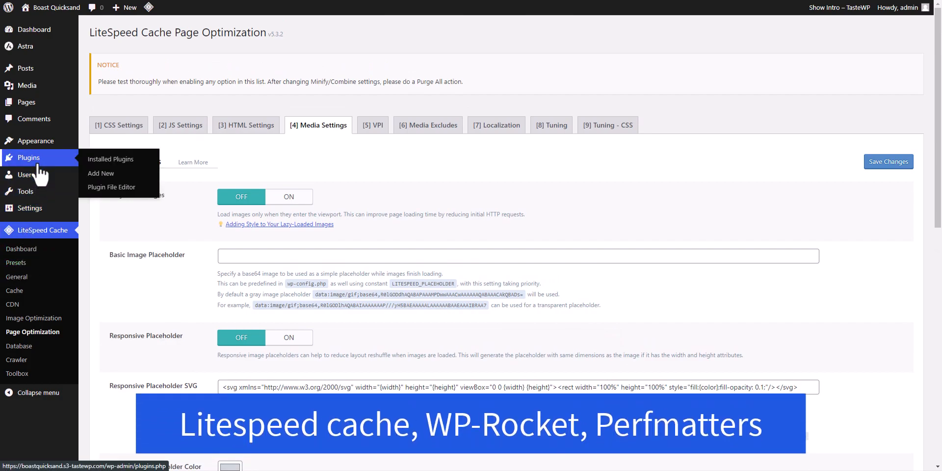
pyautogui.click(111, 163)
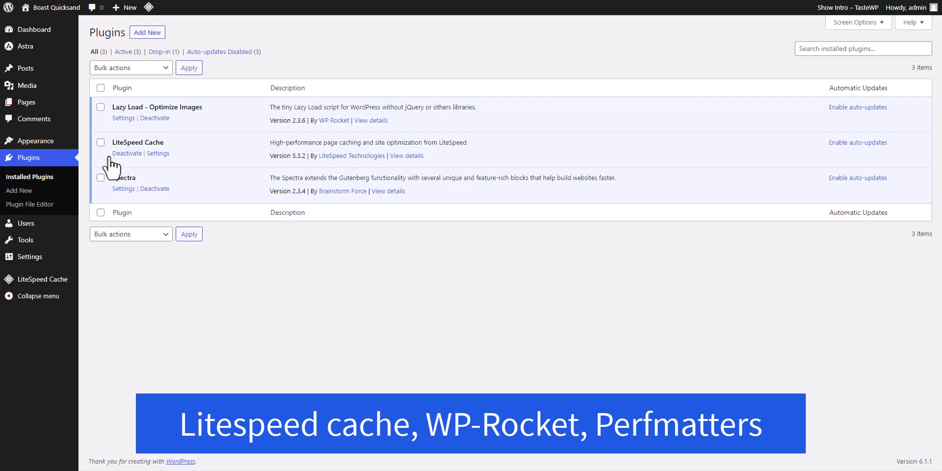